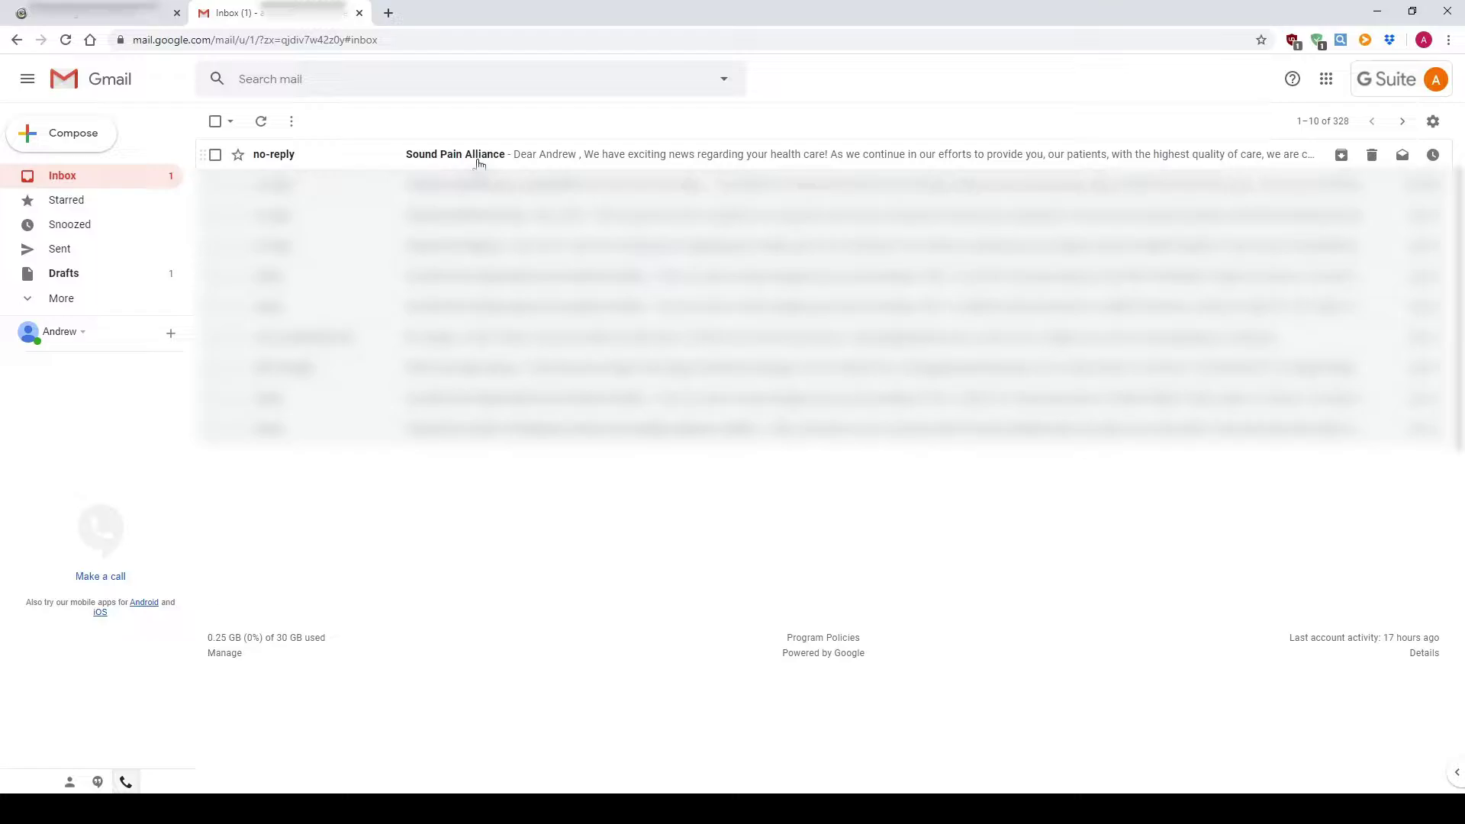
# Step: Open the Sound Pain Alliance invitation email and launch the portal account setup
pyautogui.click(480, 161)
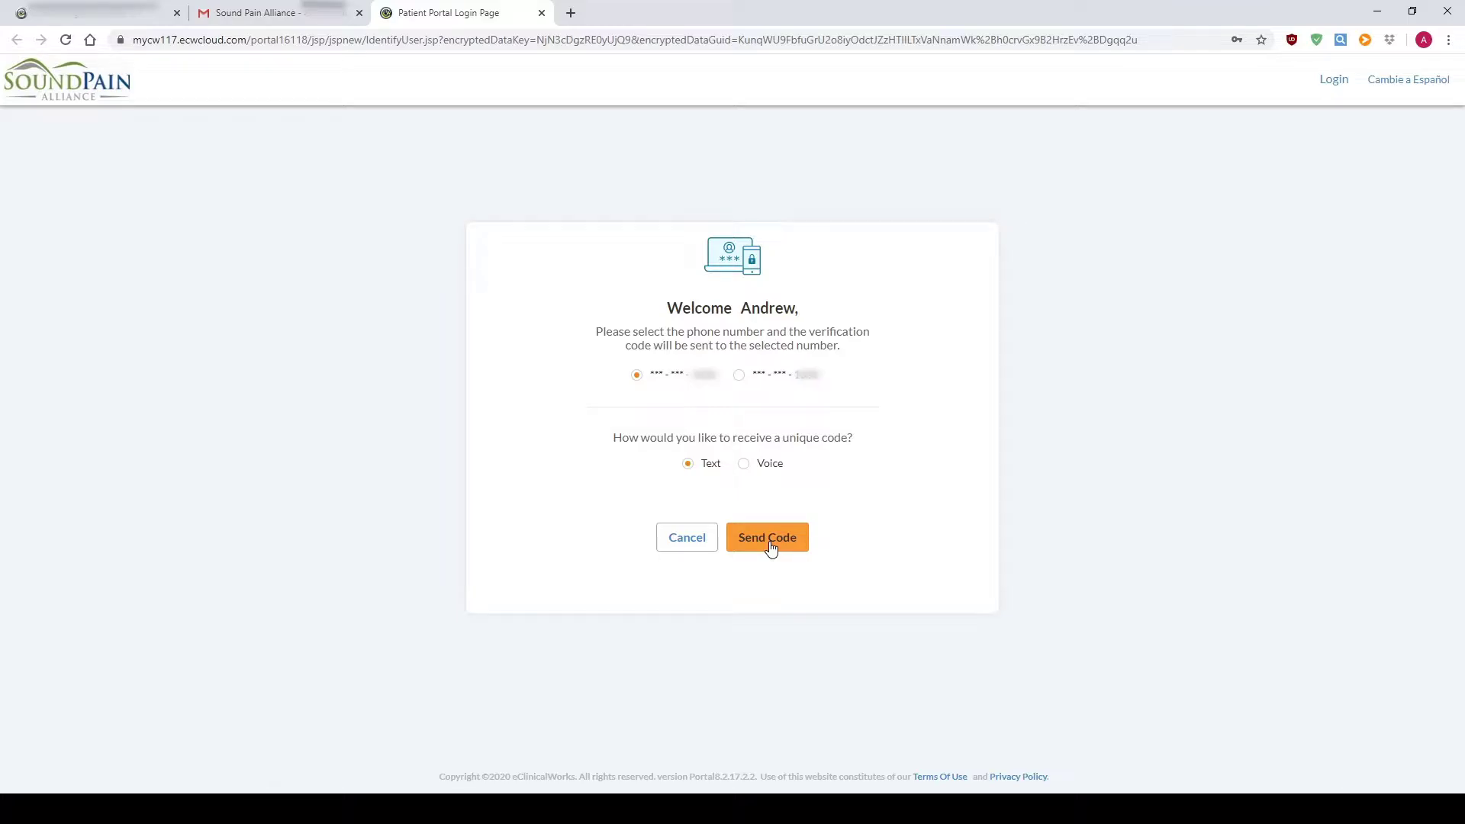
# Step: Have the verification code texted to the phone and enter the six-digit code
pyautogui.click(770, 549)
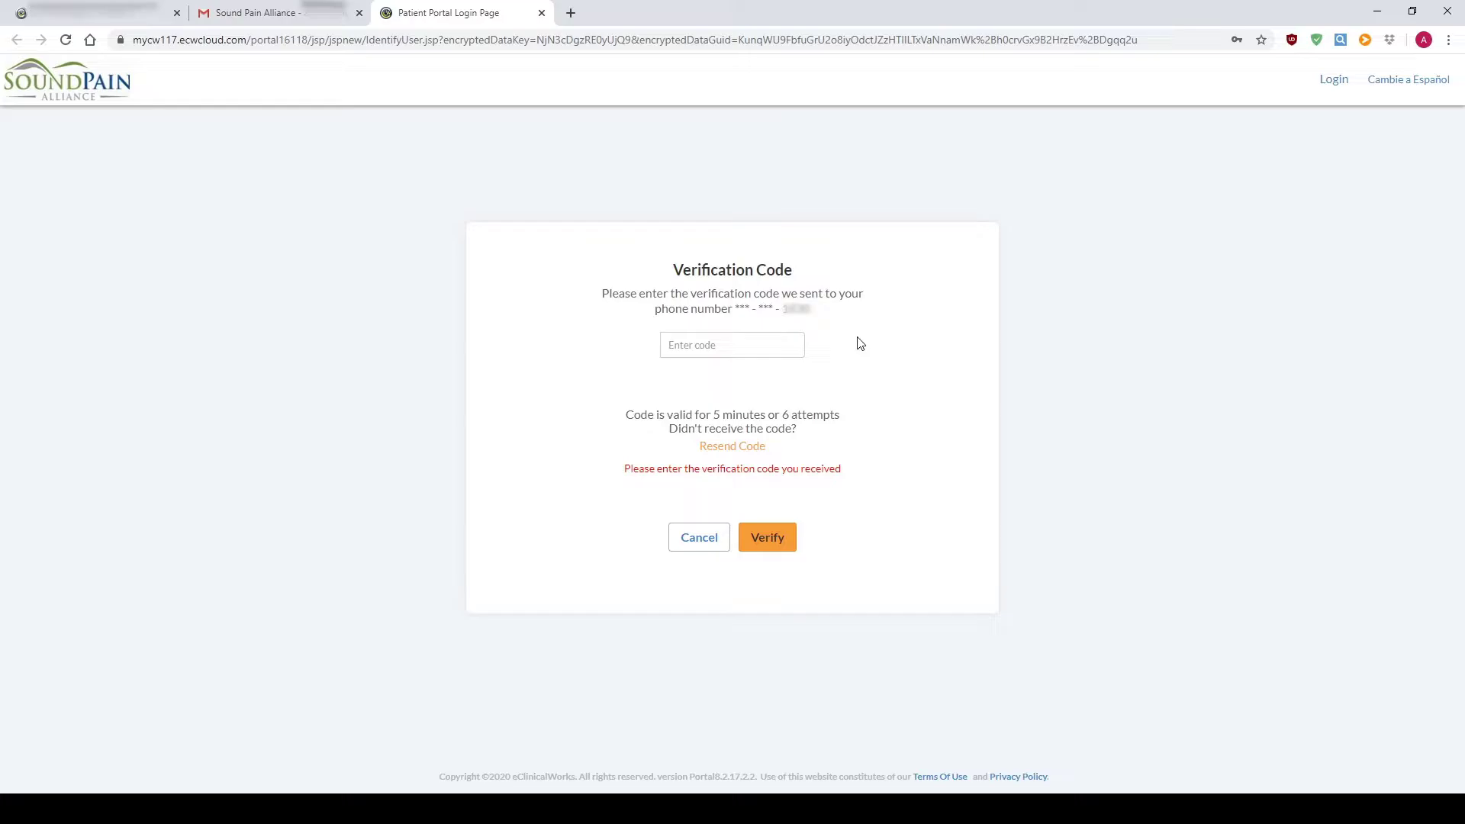
pyautogui.click(732, 341)
pyautogui.write('••••••')
# Step: Verify the code, set and confirm a new password, and write a first-phone-number security question and answer
pyautogui.click(774, 539)
pyautogui.click(696, 363)
pyautogui.write('••')
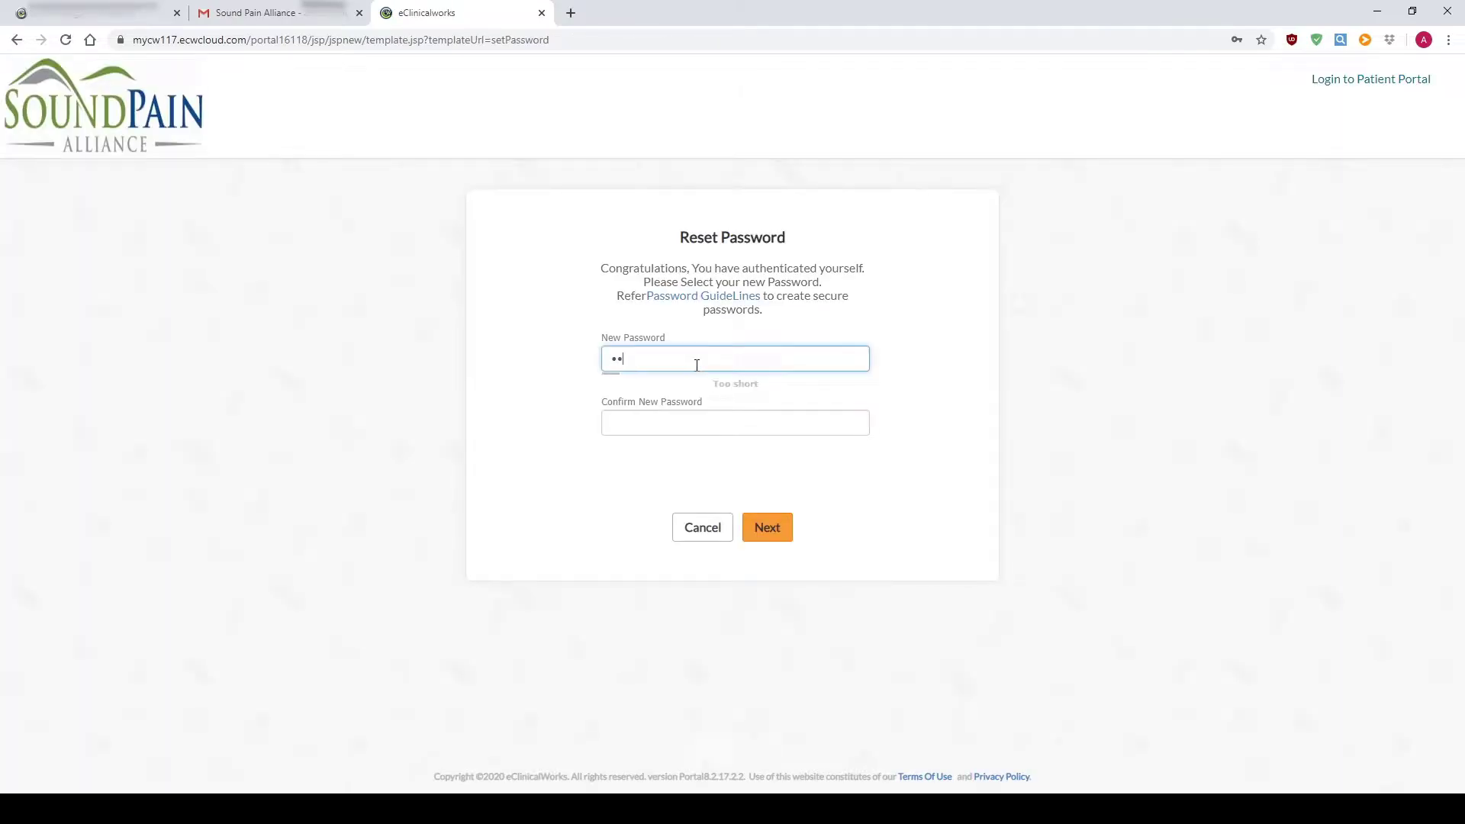
pyautogui.write('••••••')
pyautogui.press('Tab')
pyautogui.write('••••••••')
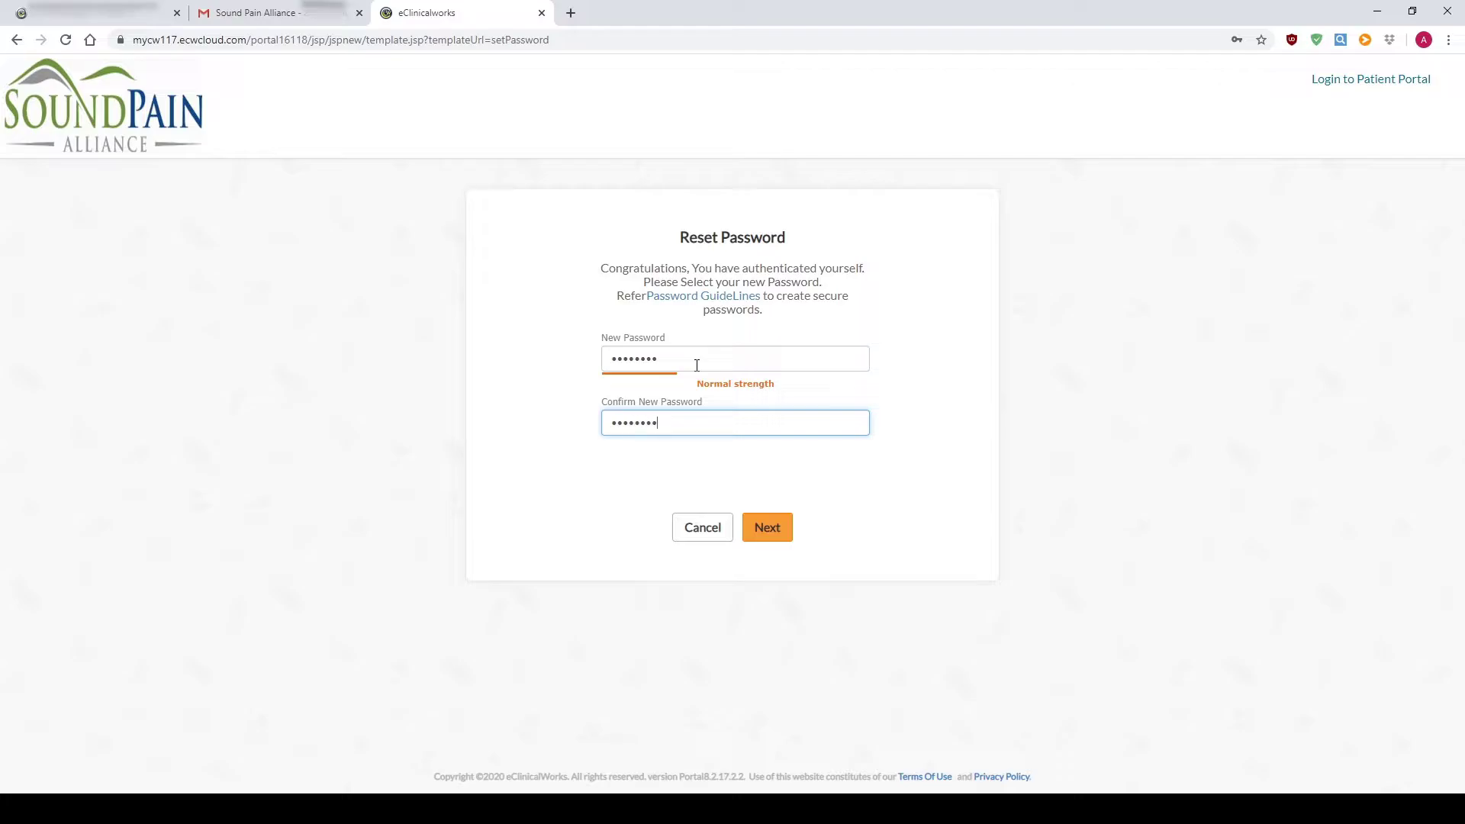
pyautogui.click(764, 529)
pyautogui.click(665, 362)
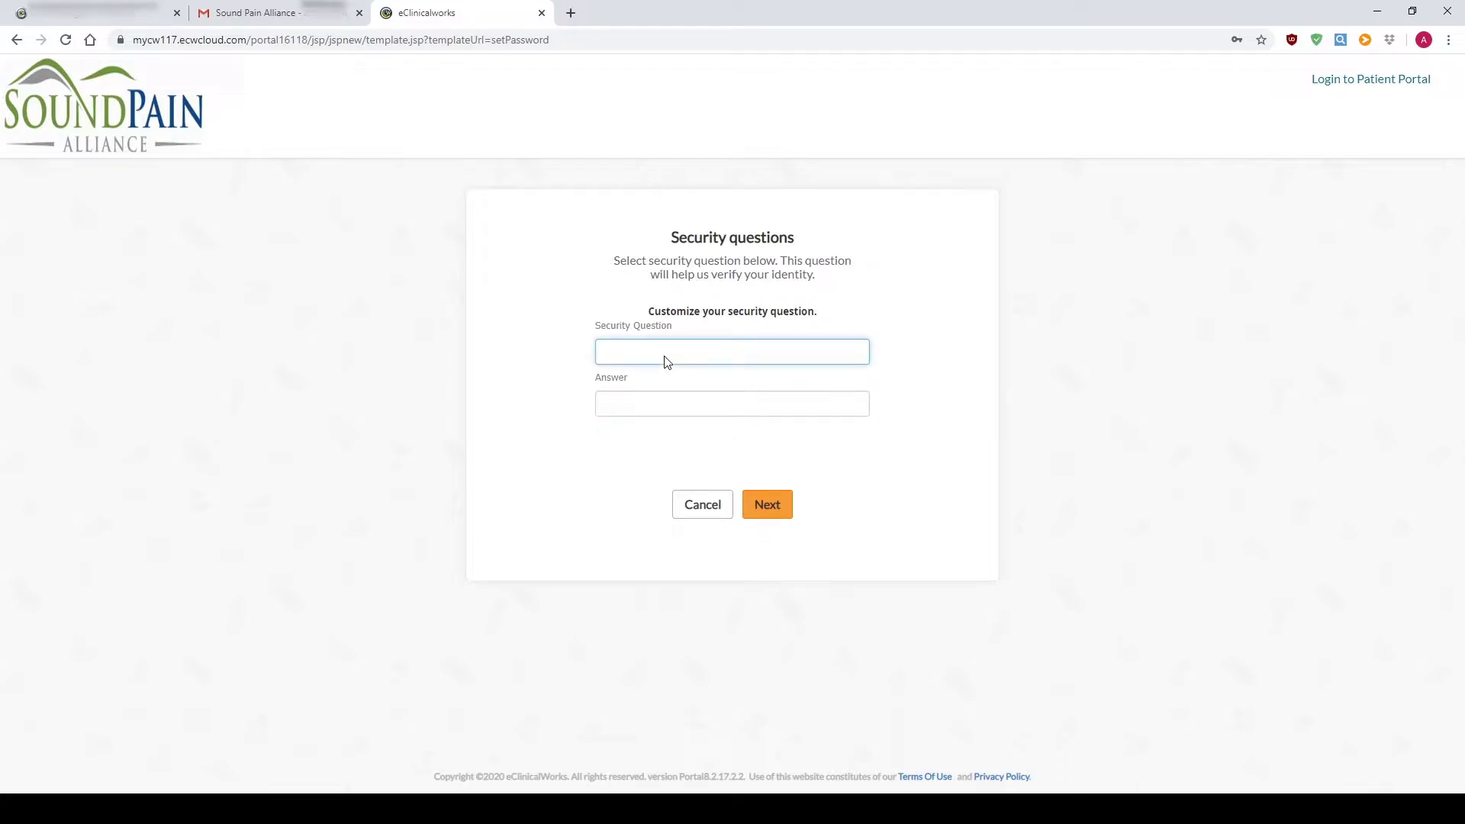
pyautogui.write('What was your first phone number')
pyautogui.click(676, 407)
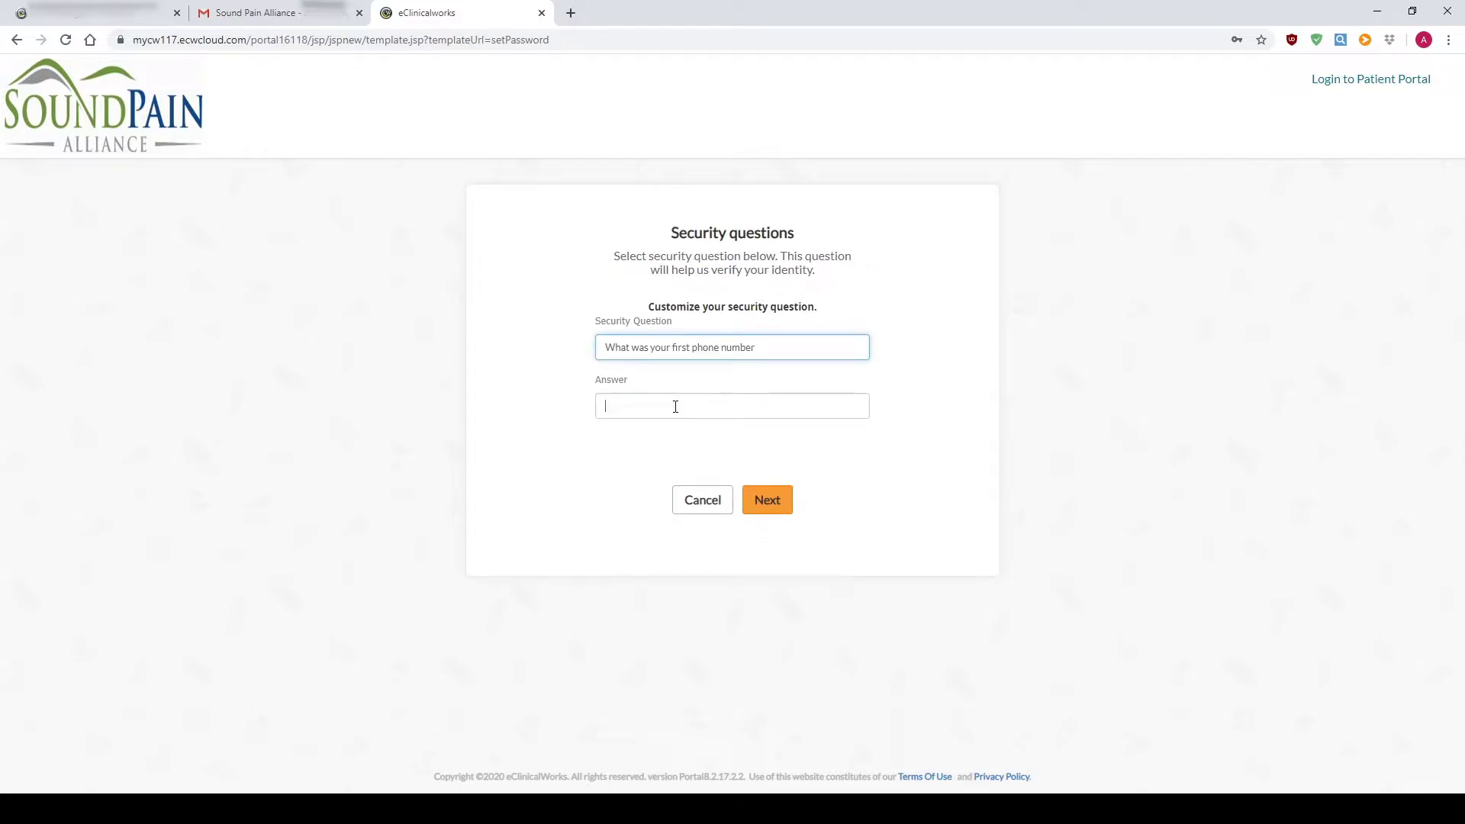
pyautogui.write('•••••')
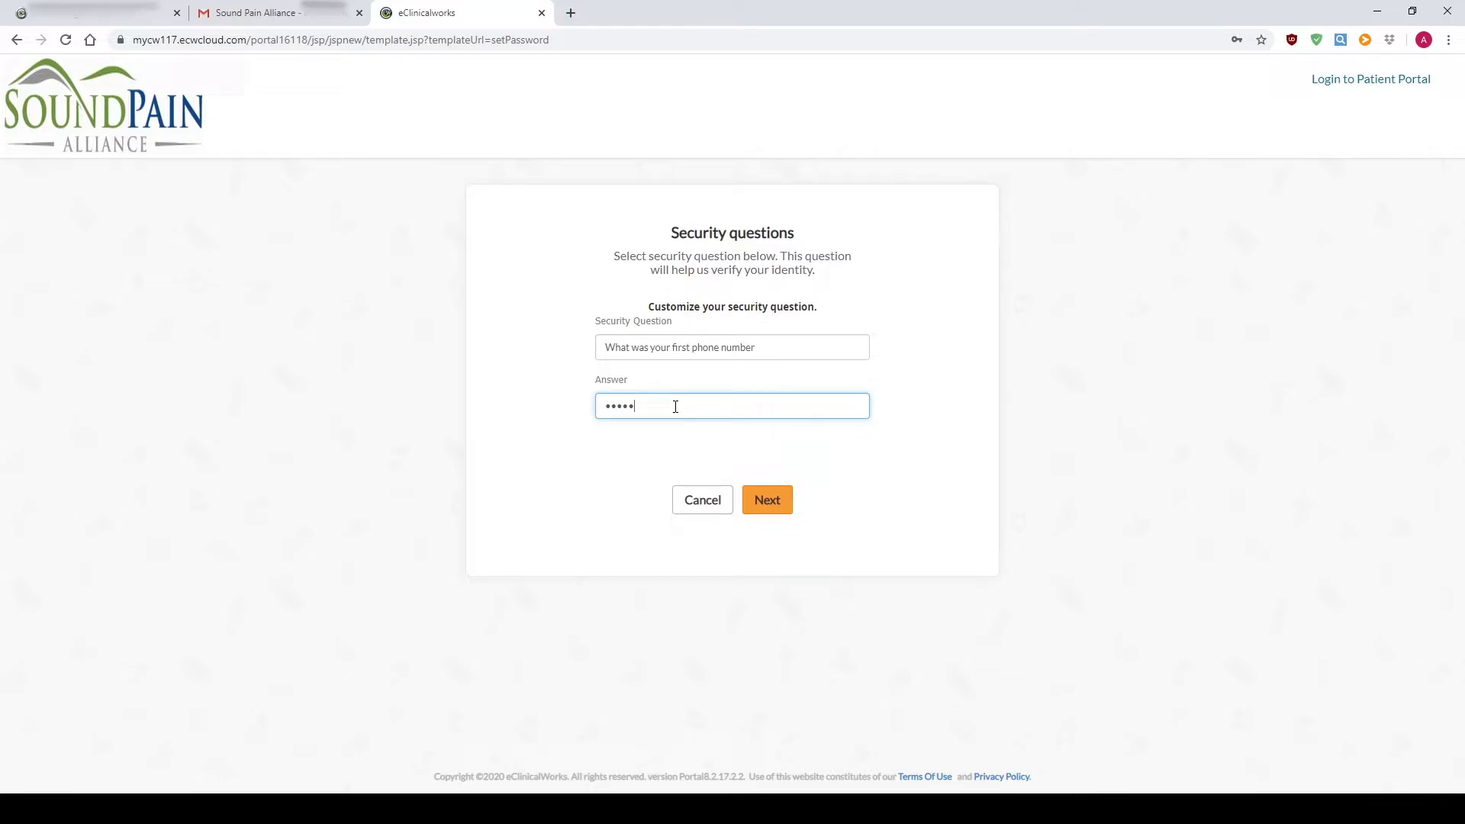
pyautogui.write('•••••')
# Step: Submit the security question, agree to online communication consent, and tick 'I Have Read The Consent Form'
pyautogui.click(779, 501)
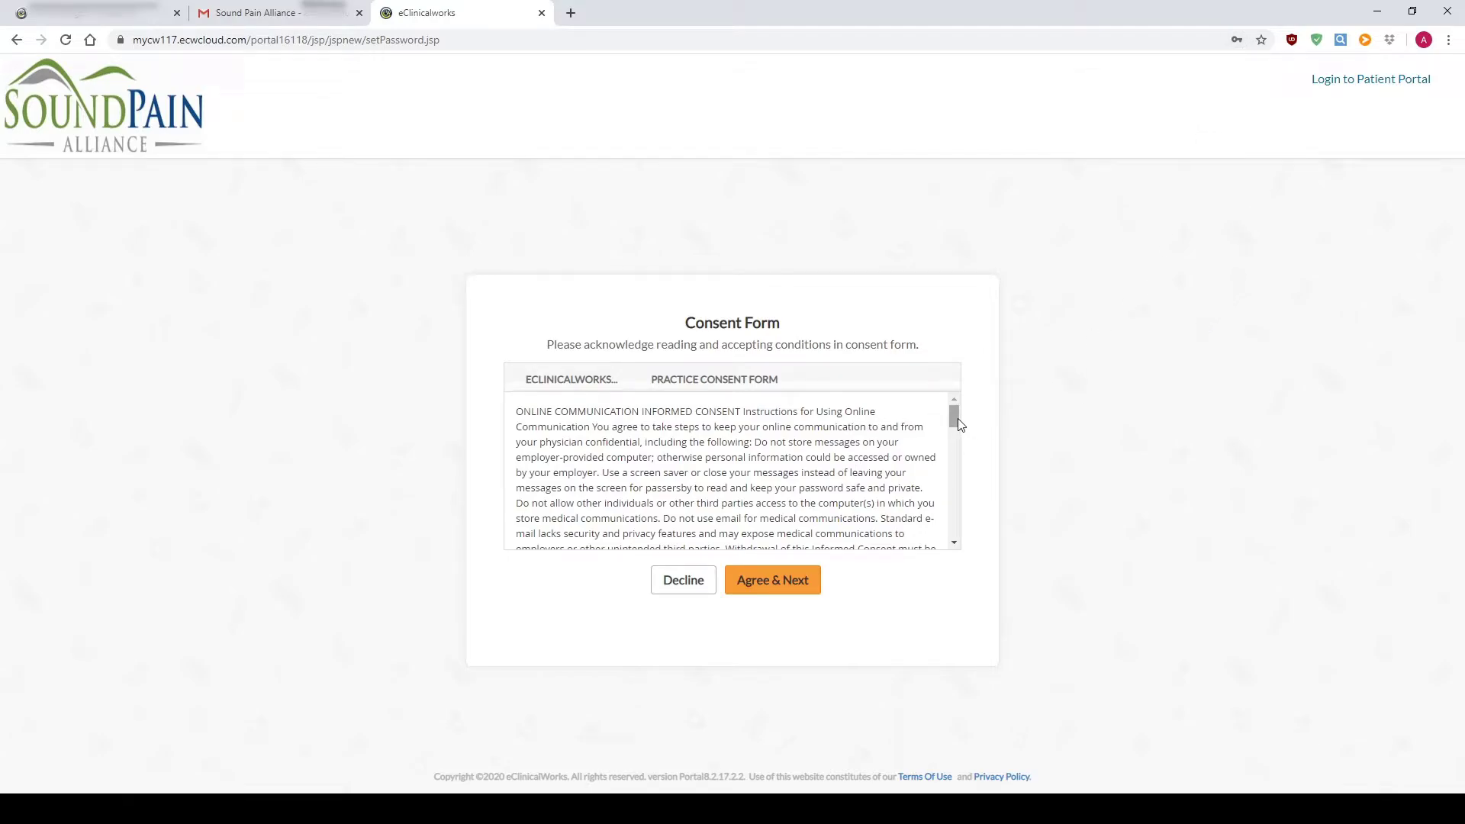
pyautogui.moveTo(955, 419); pyautogui.dragTo(962, 537)
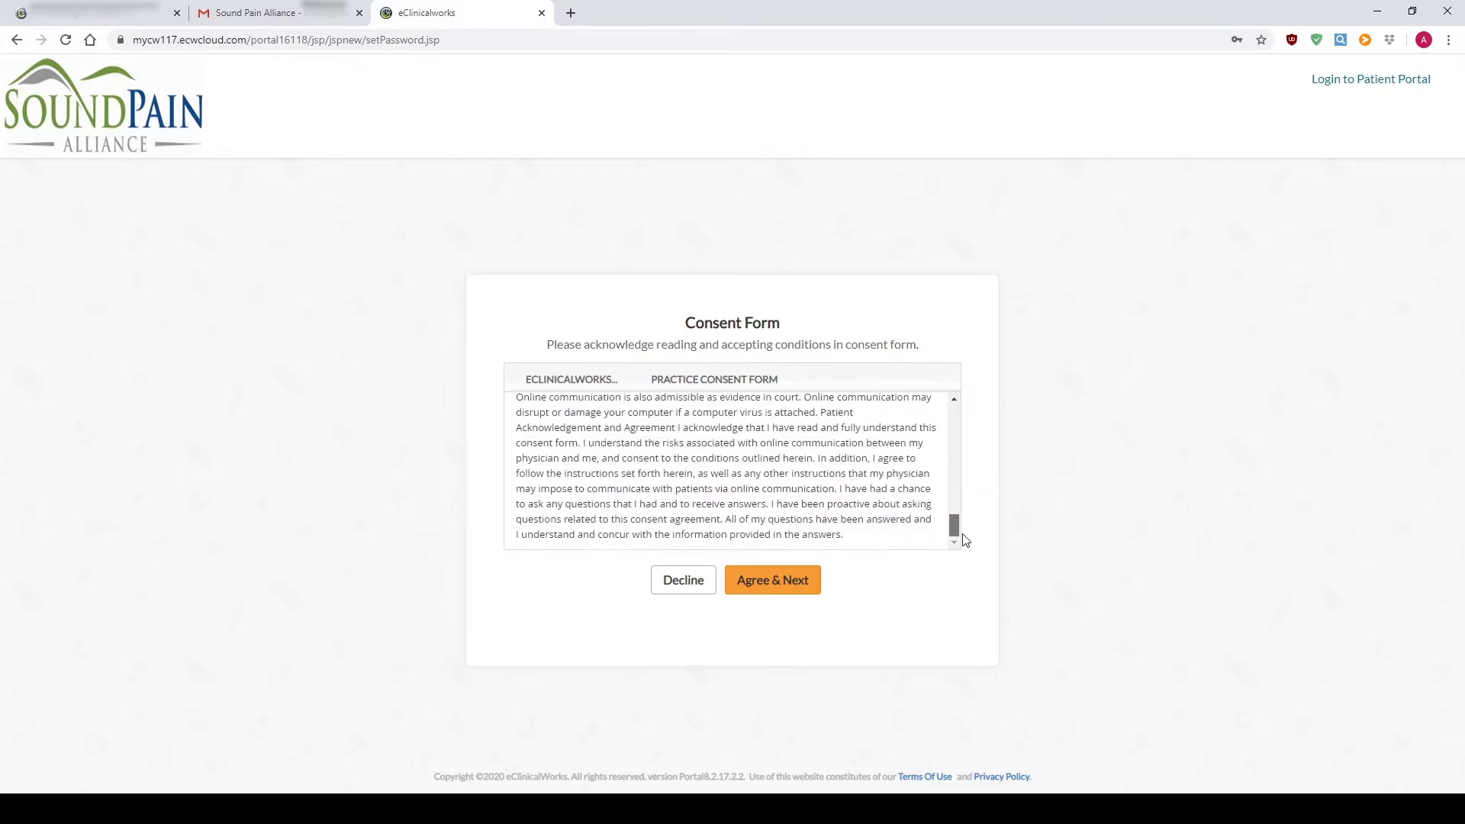
pyautogui.click(766, 582)
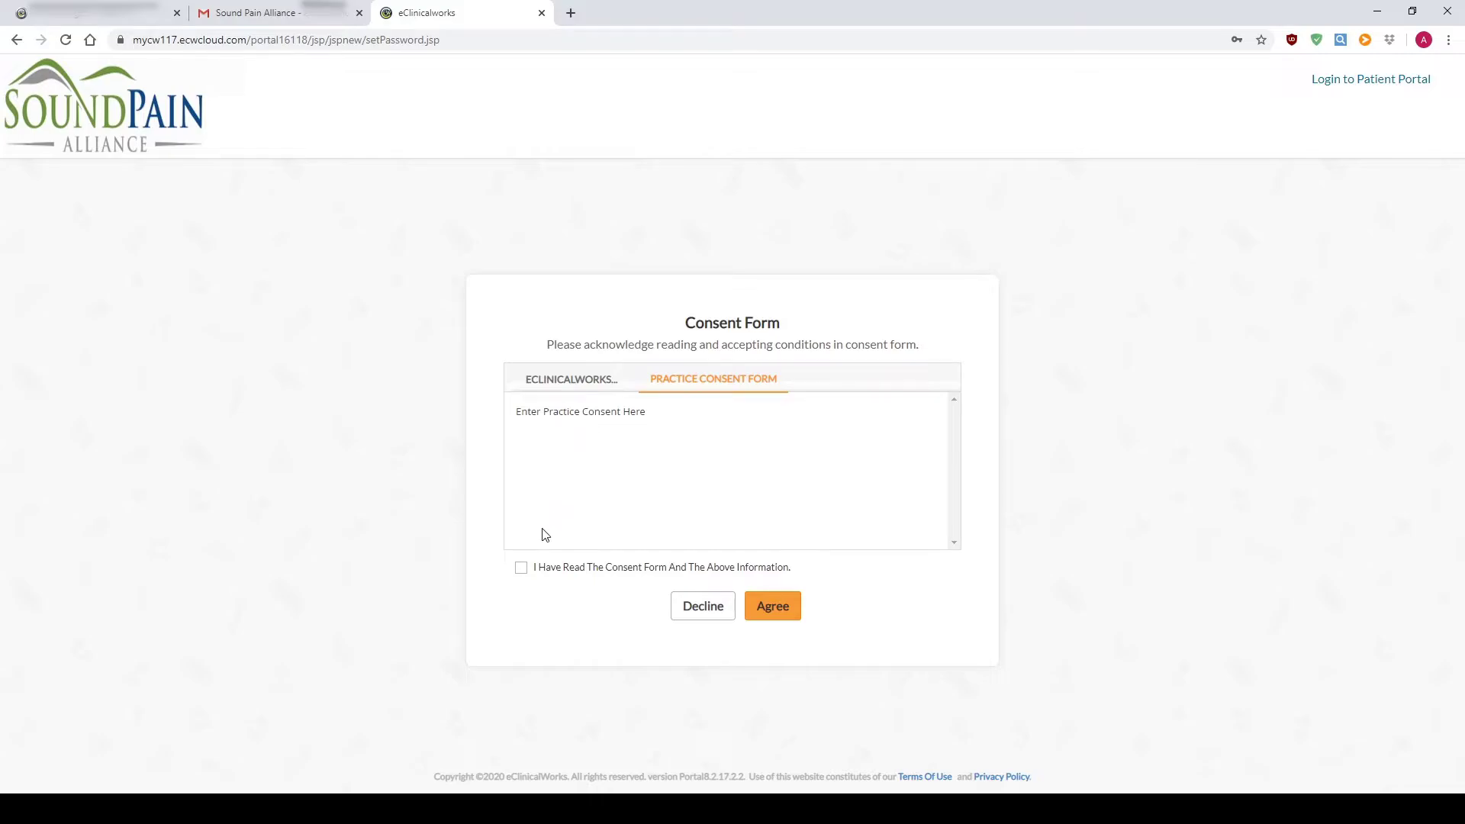
pyautogui.click(520, 570)
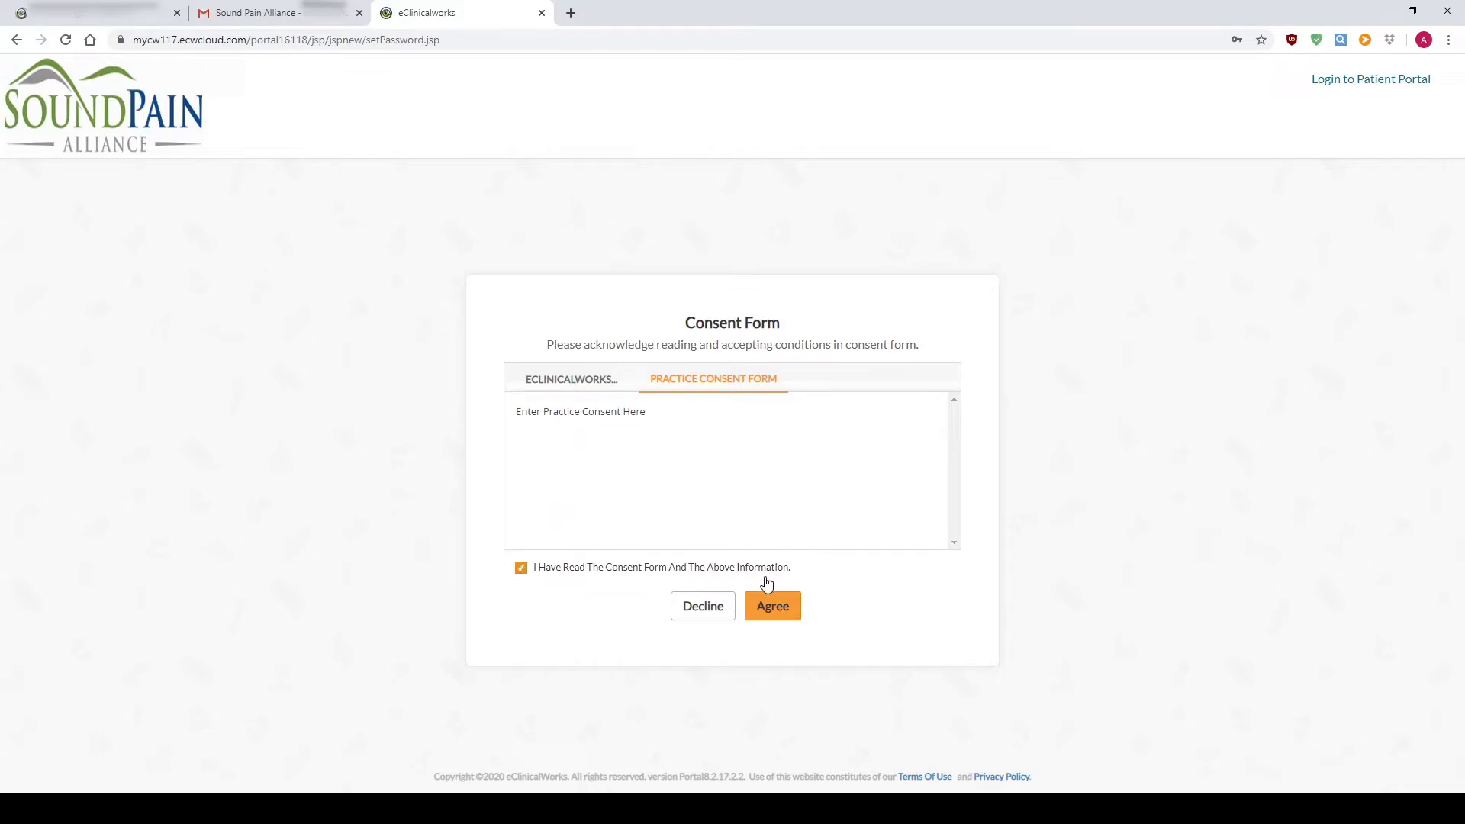